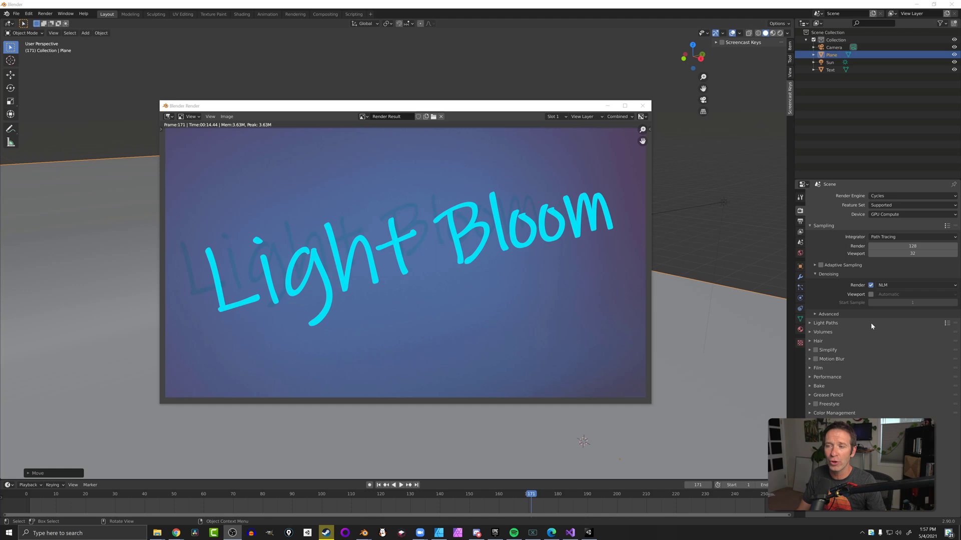
Step: Check the Light Bloom text's blue Emission material at strength 6.000, then select the Sun light
key("Escape")
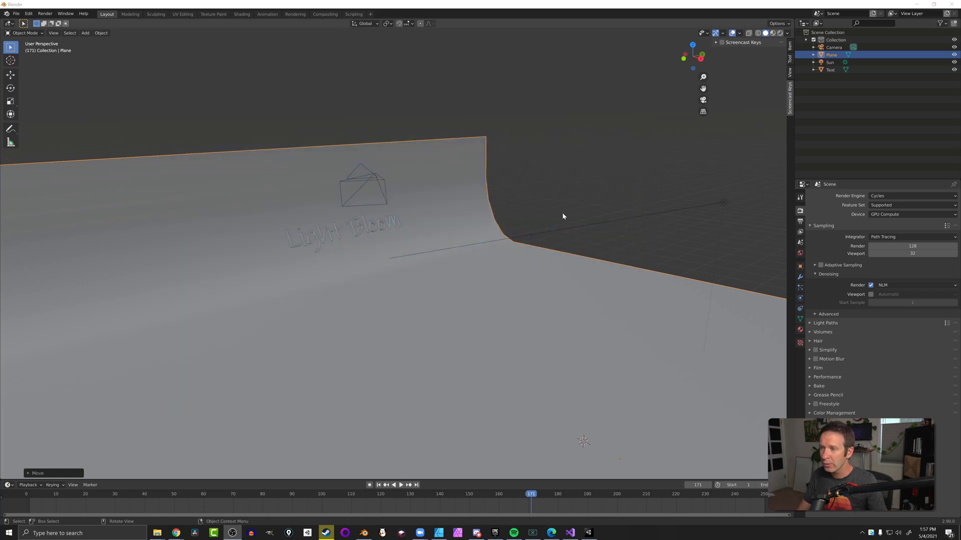
middle_click_drag(476, 283, 458, 290)
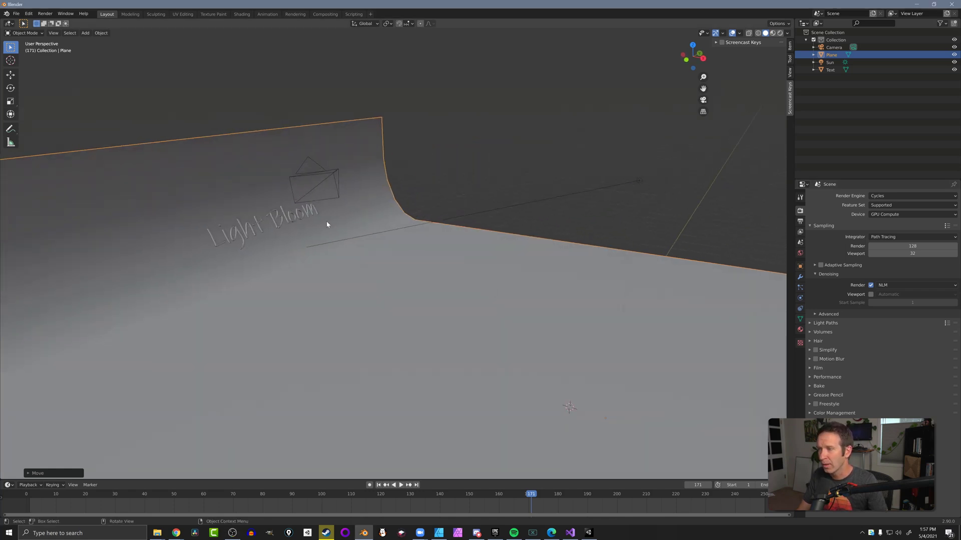
left_click(242, 236)
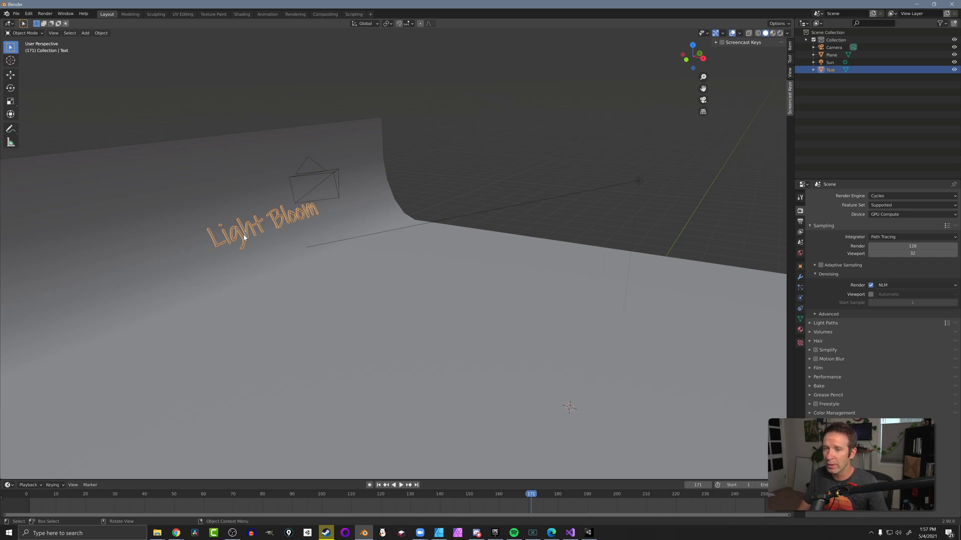
left_click(800, 329)
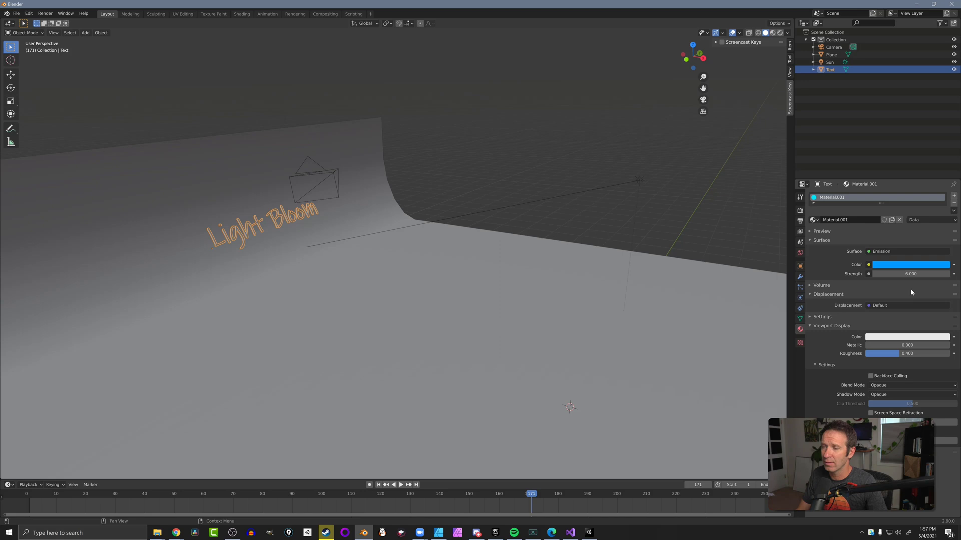
left_click(639, 180)
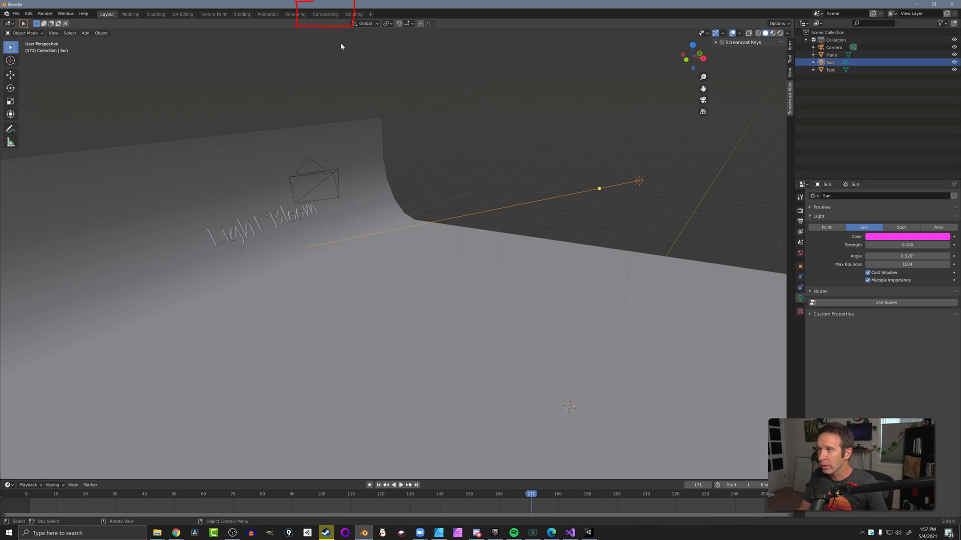
Step: In the Compositing workspace, enable Use Nodes and add a Glare node
left_click(326, 14)
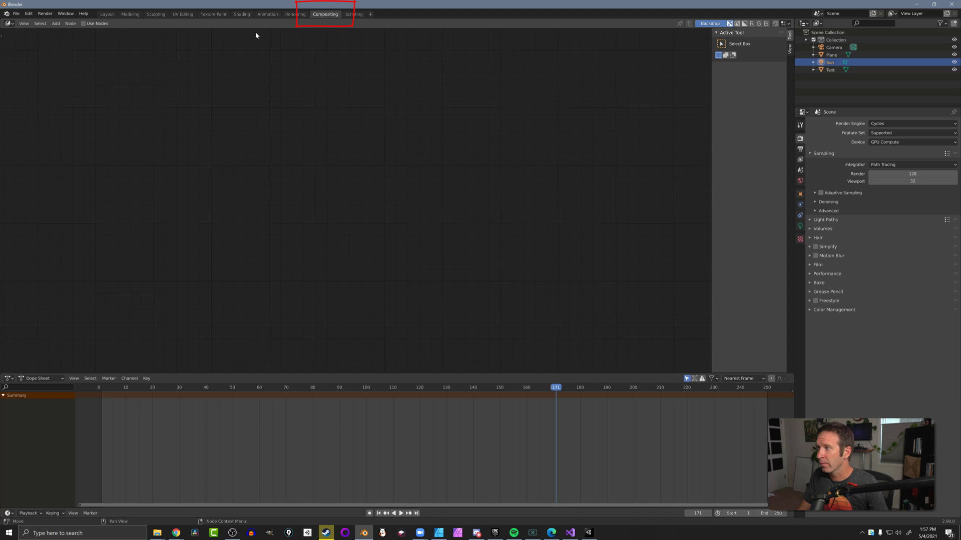
left_click(83, 24)
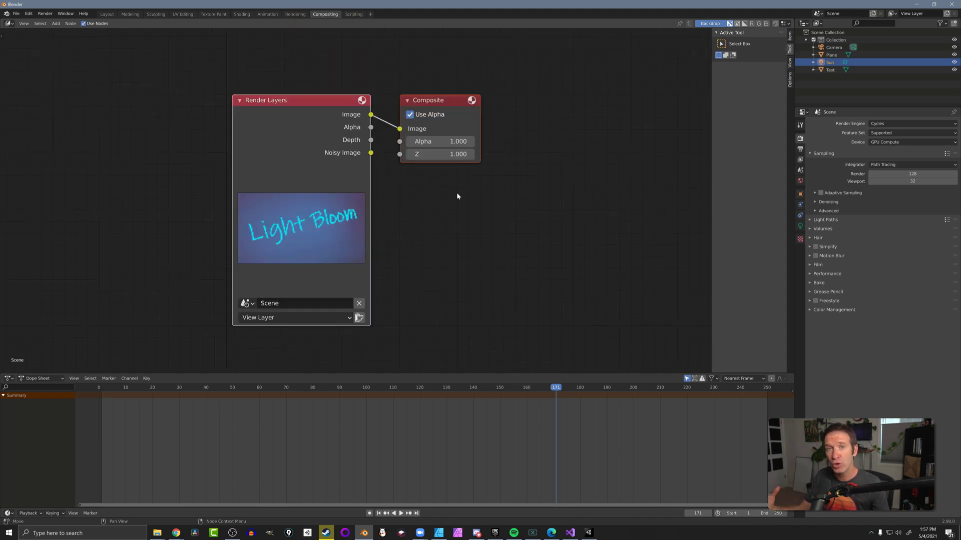
left_click(55, 24)
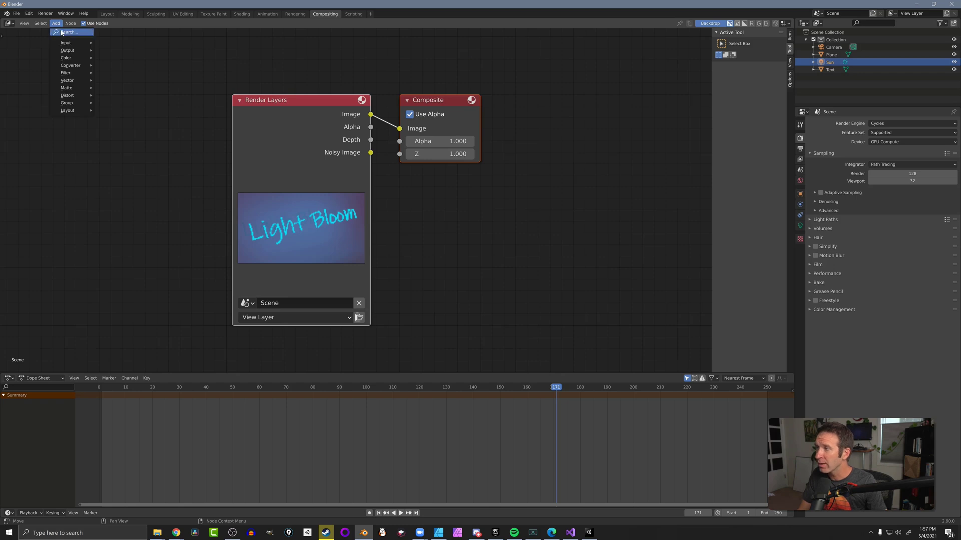
mouse_move(70, 31)
type("glar")
key("Return")
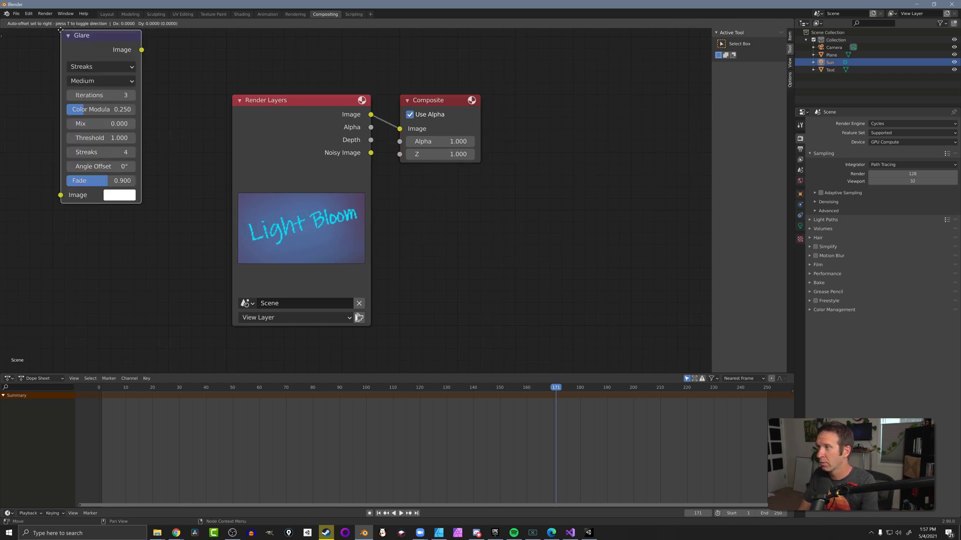
Step: Drop the Glare node onto the Render Layers–Composite link and rearrange the nodes
left_click(257, 73)
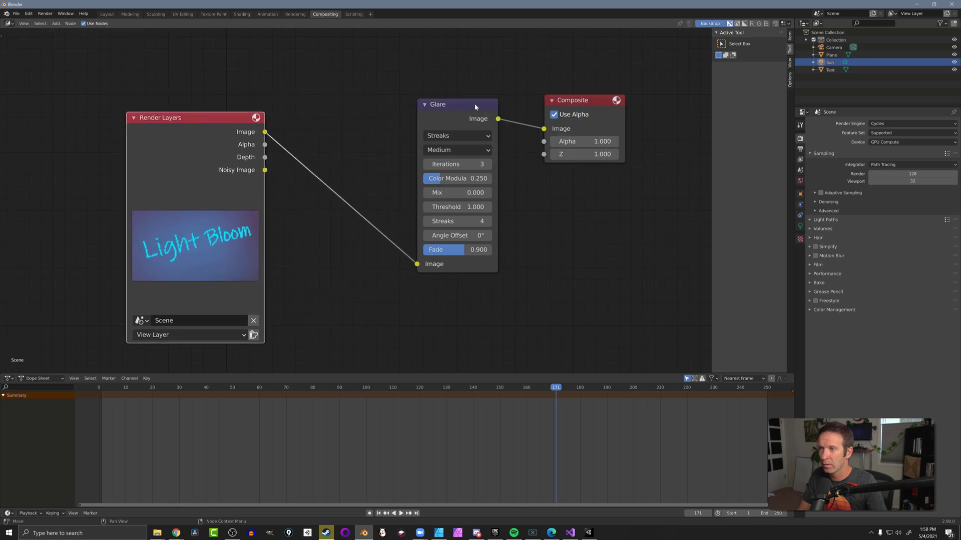
left_click_drag(475, 103, 411, 141)
left_click_drag(596, 98, 605, 196)
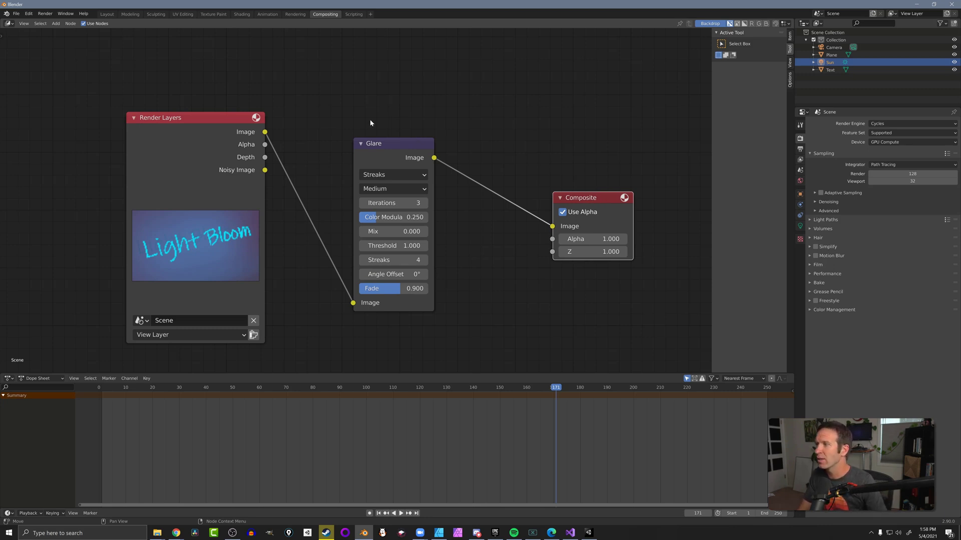
Step: Add a Viewer node above Composite and connect the Glare output to it
left_click(55, 24)
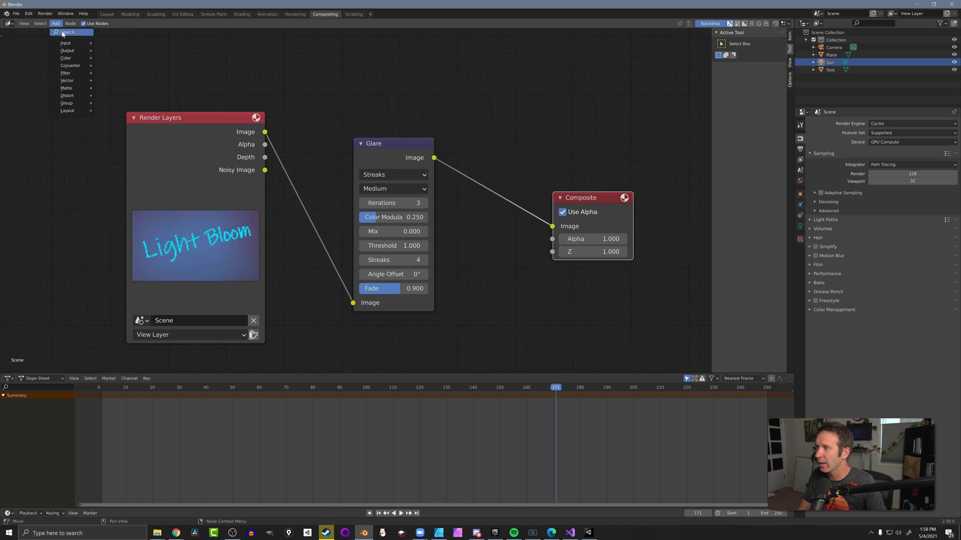
left_click(62, 33)
type("view")
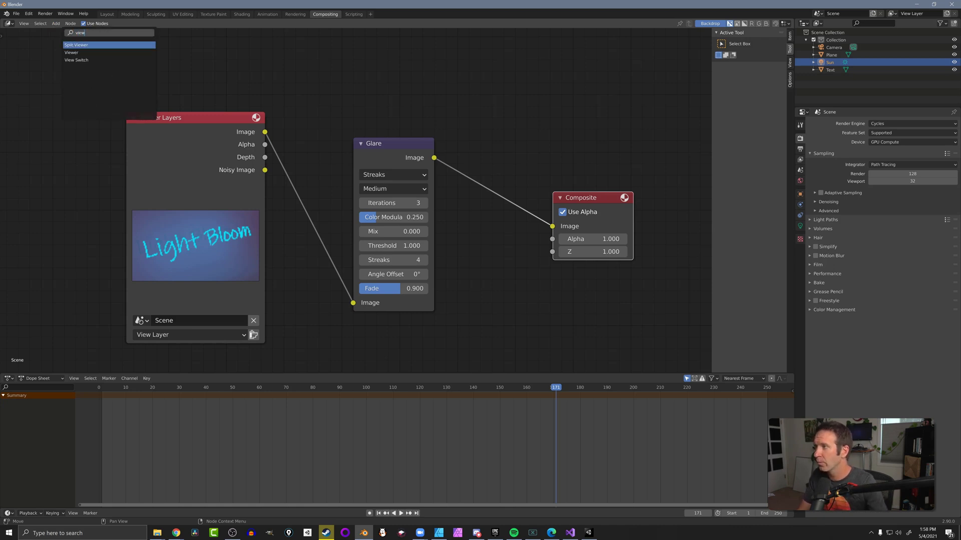
key("Down")
left_click(78, 52)
left_click(596, 85)
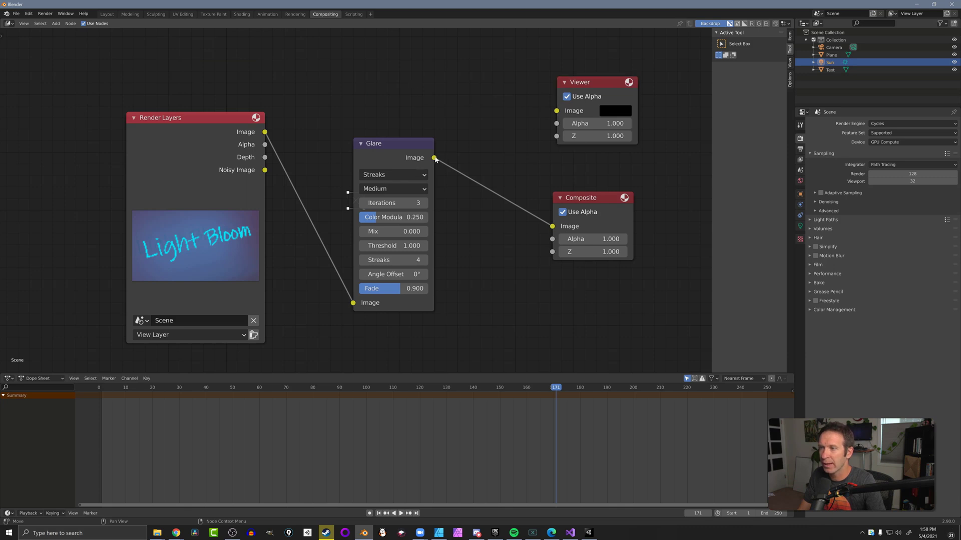
left_click_drag(434, 158, 555, 113)
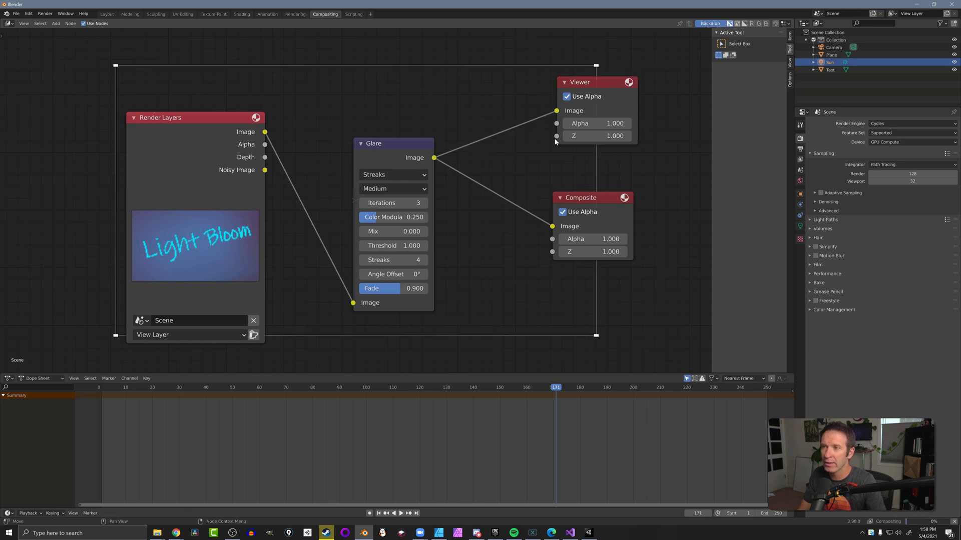
Step: Move Render Layers left and reposition Glare so its Fade field is visible
left_click_drag(224, 122, 96, 130)
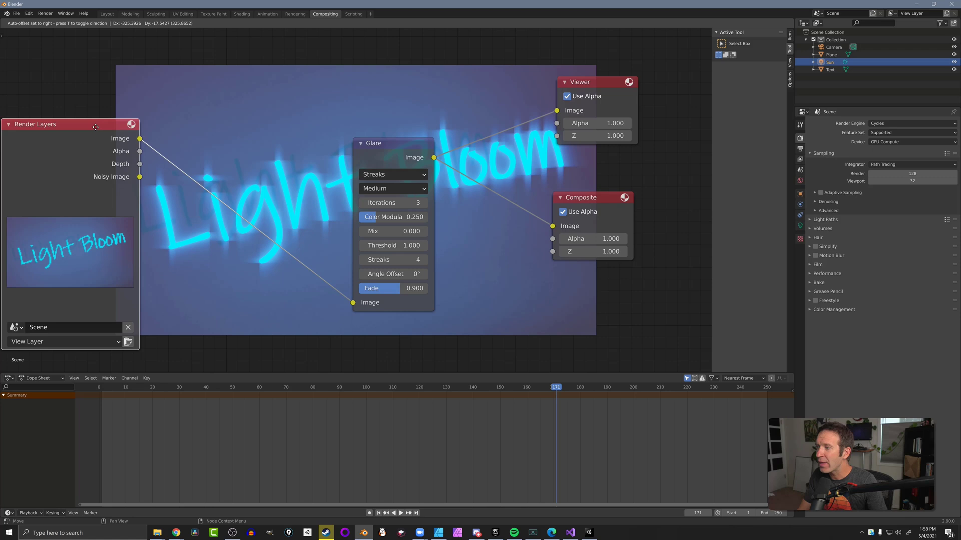
left_click_drag(399, 148, 399, 234)
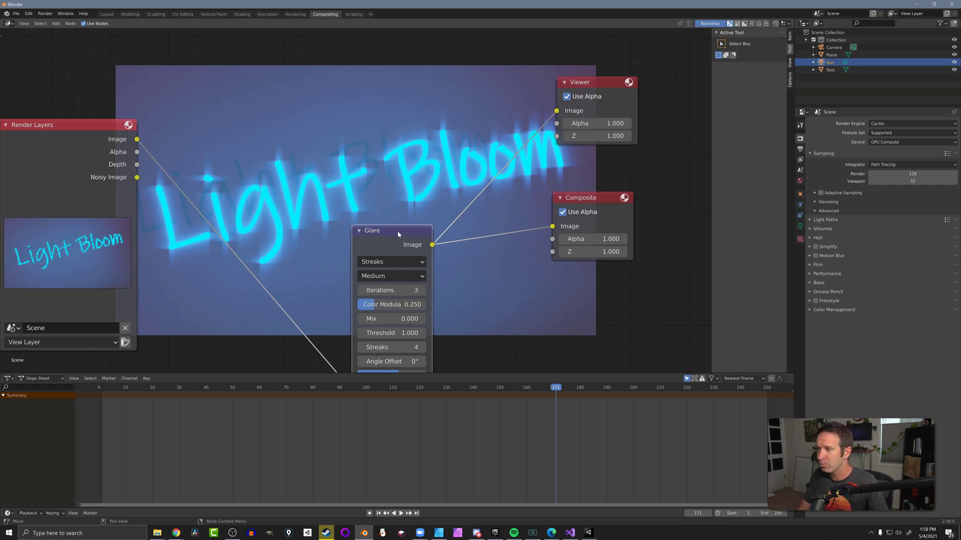
left_click_drag(398, 233, 401, 216)
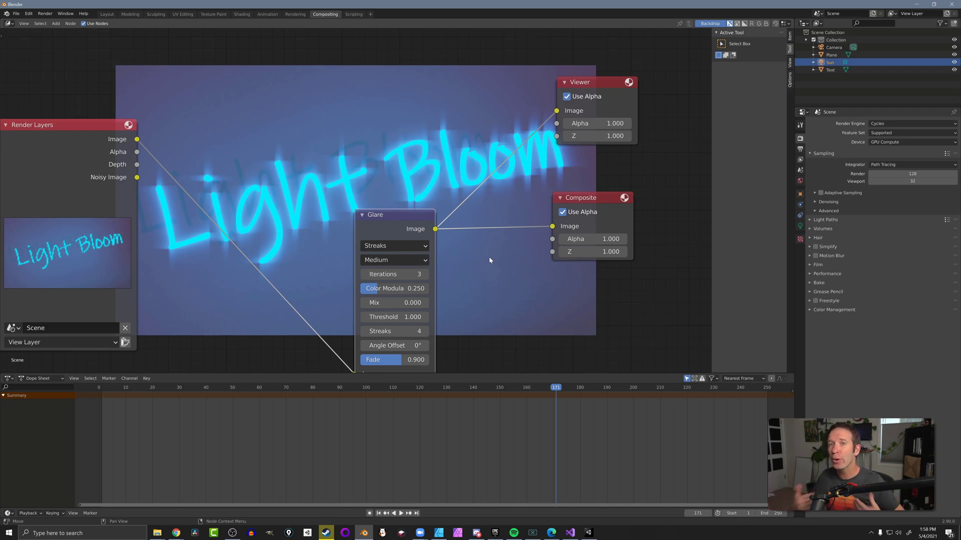
Step: Switch the Glare node's type from Streaks to Fog Glow
left_click(406, 246)
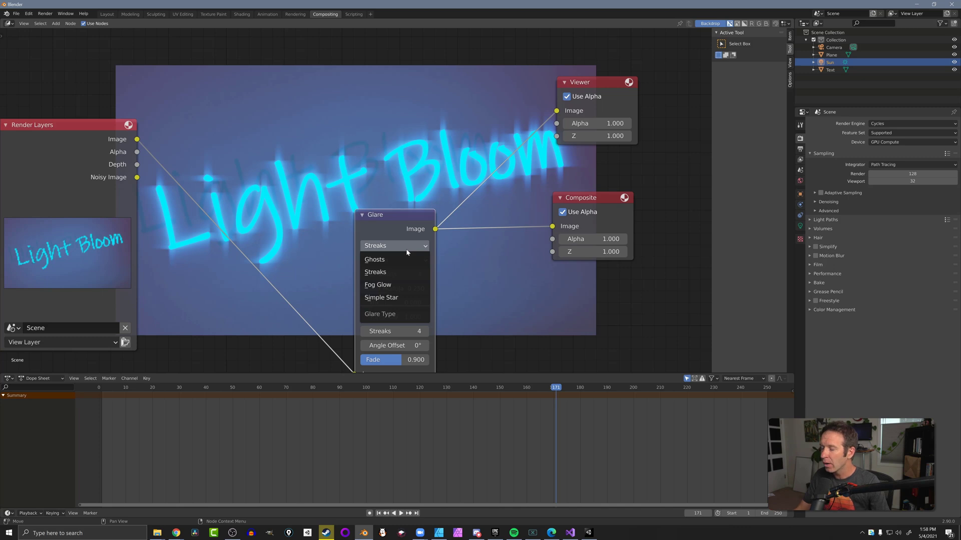
left_click(401, 288)
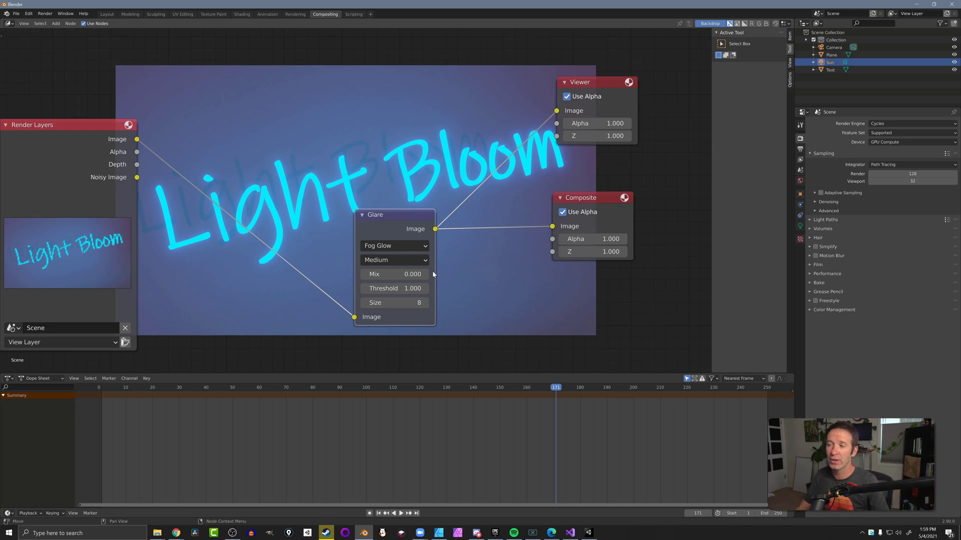
Step: Try Glare Mix values of -1 and 1, then settle Mix at 0.400
left_click(395, 274)
type("-1")
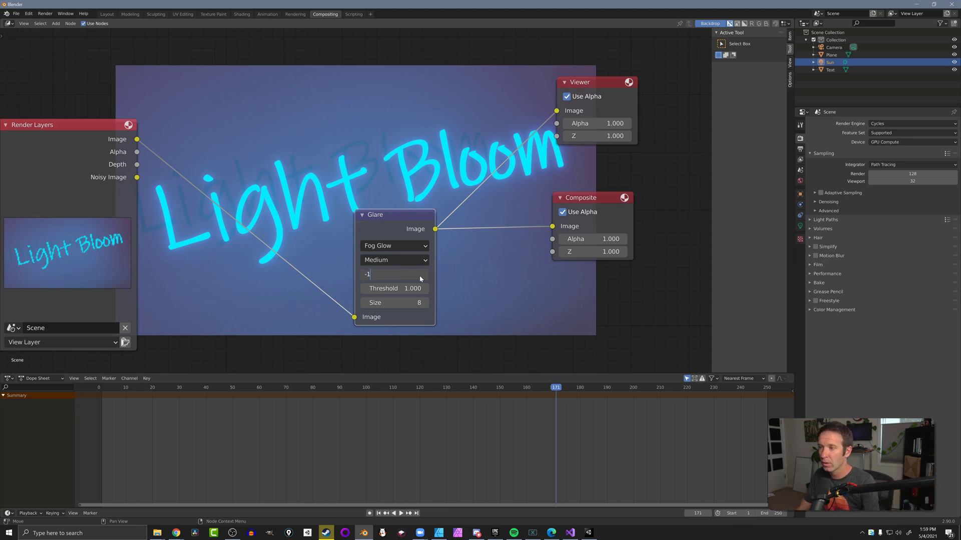
key("Return")
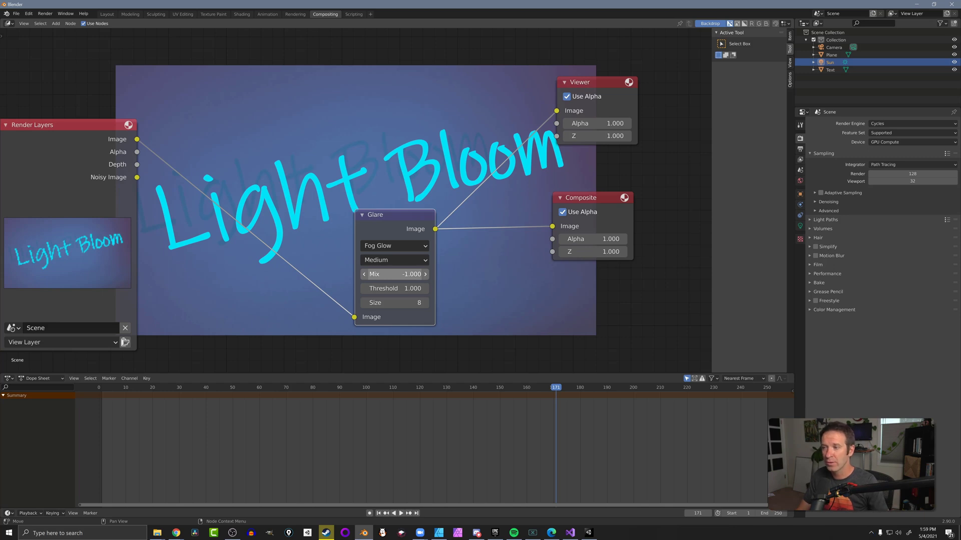
left_click(418, 275)
type("1")
key("Return")
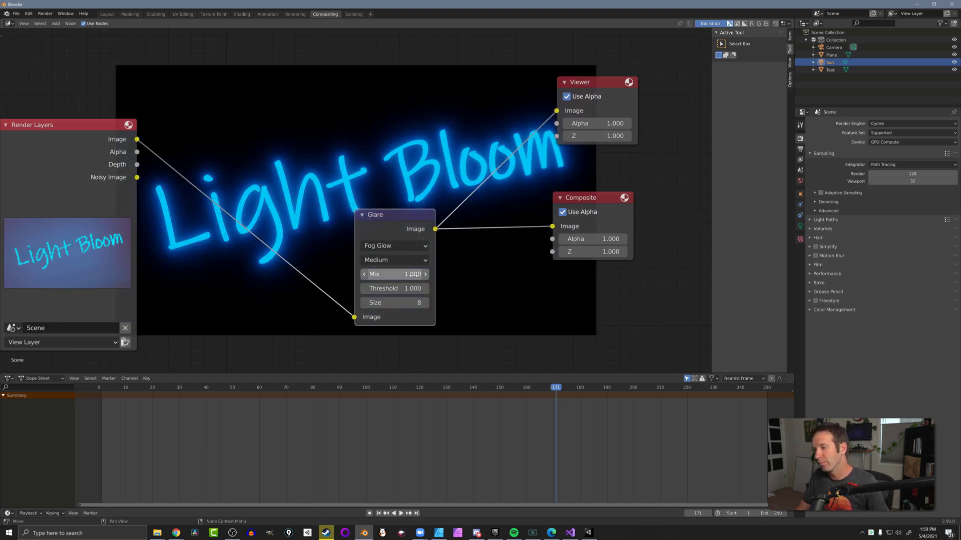
left_click(413, 274)
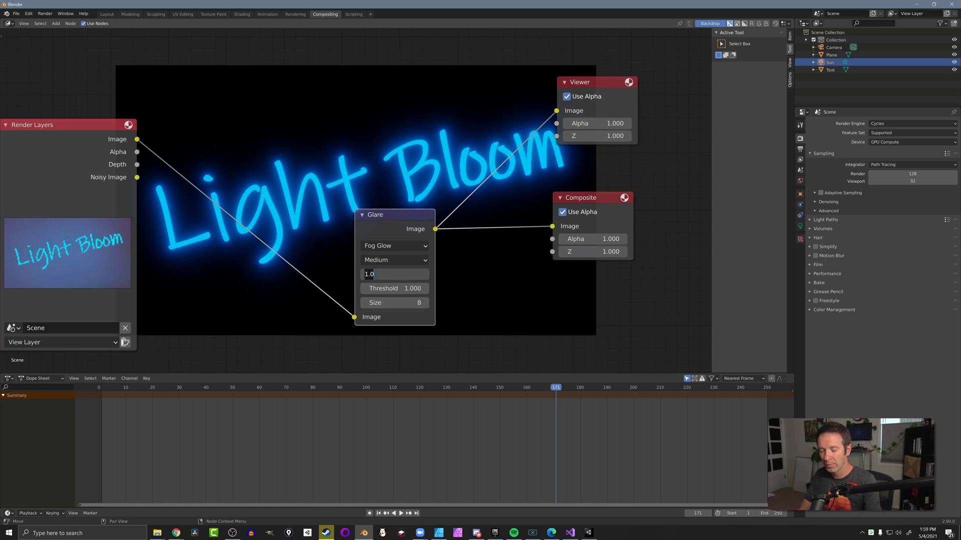
key("BackSpace")
type(".3")
key("Return")
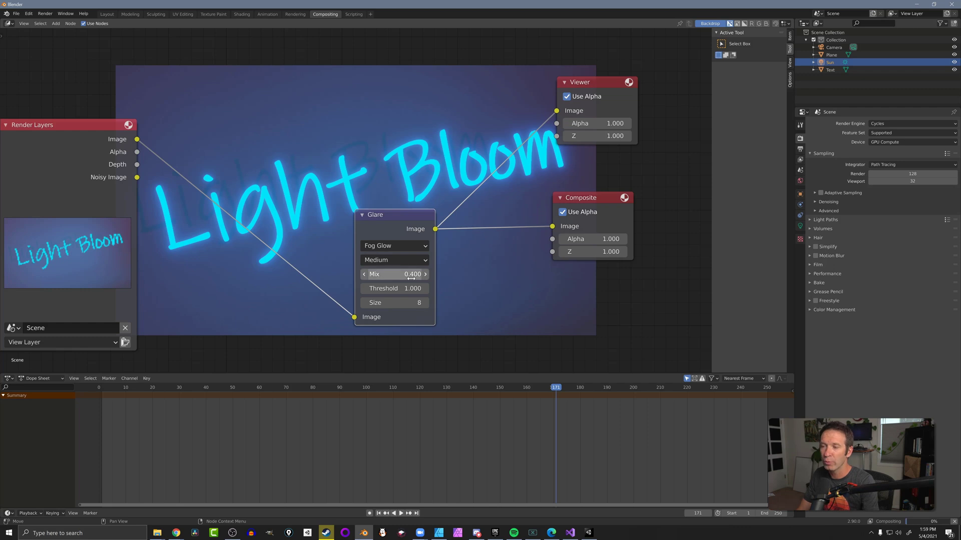
scroll(411, 278, "up", 1, "ctrl")
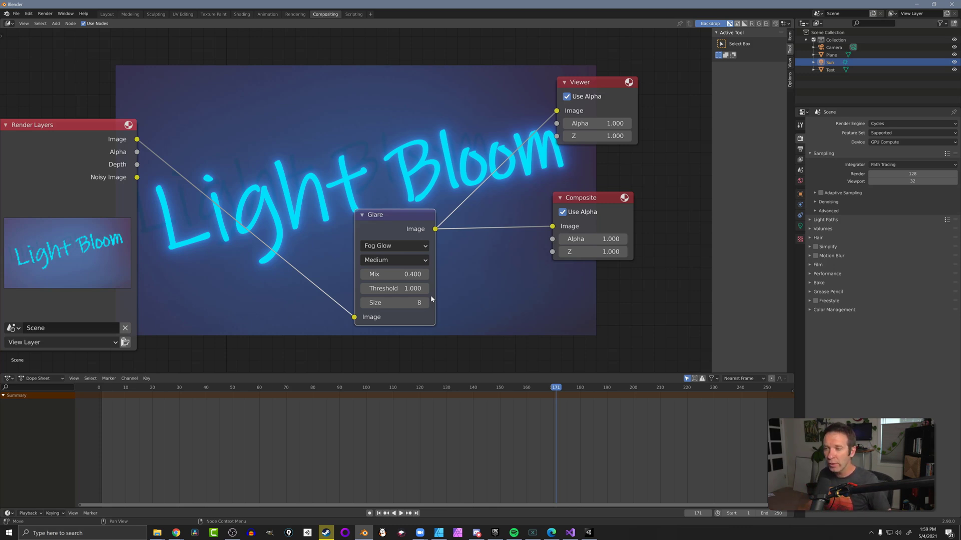
Step: Try Glare Threshold values of 0.5, 0 and 0.2 to compare the glow
left_click(366, 293)
type("0.5")
key("Return")
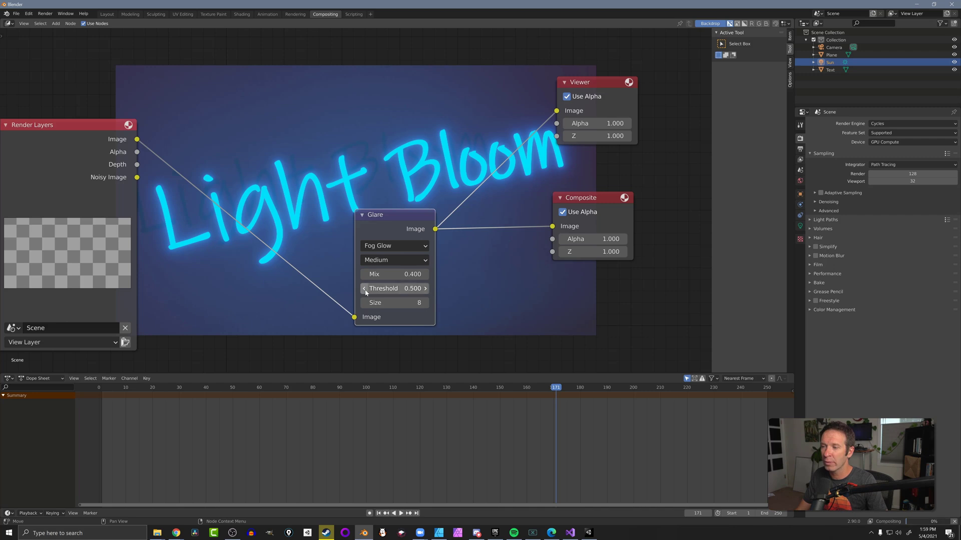
left_click(365, 289)
type("0")
key("Return")
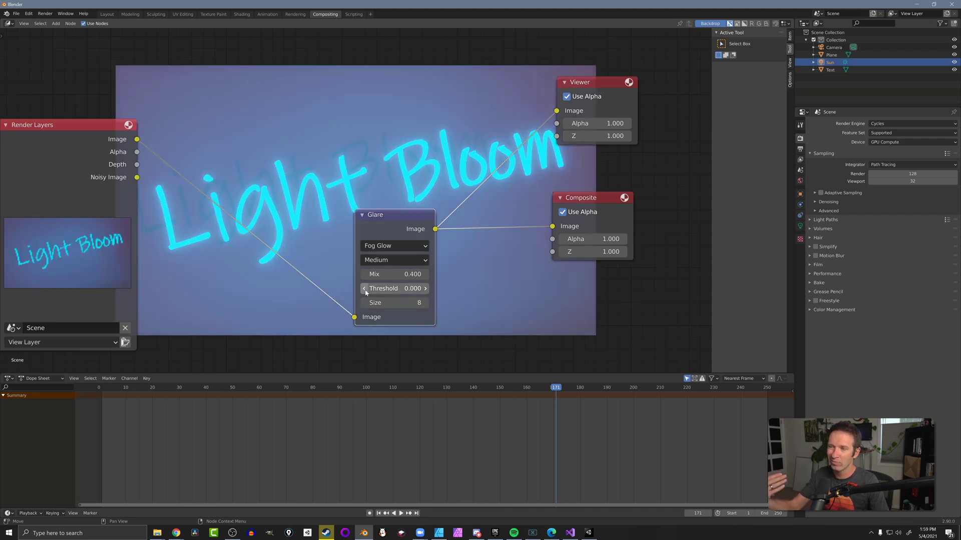
left_click(365, 289)
type("0.2")
key("Return")
Step: Set the Threshold to 1.3, then step it up to 1.600
left_click(380, 289)
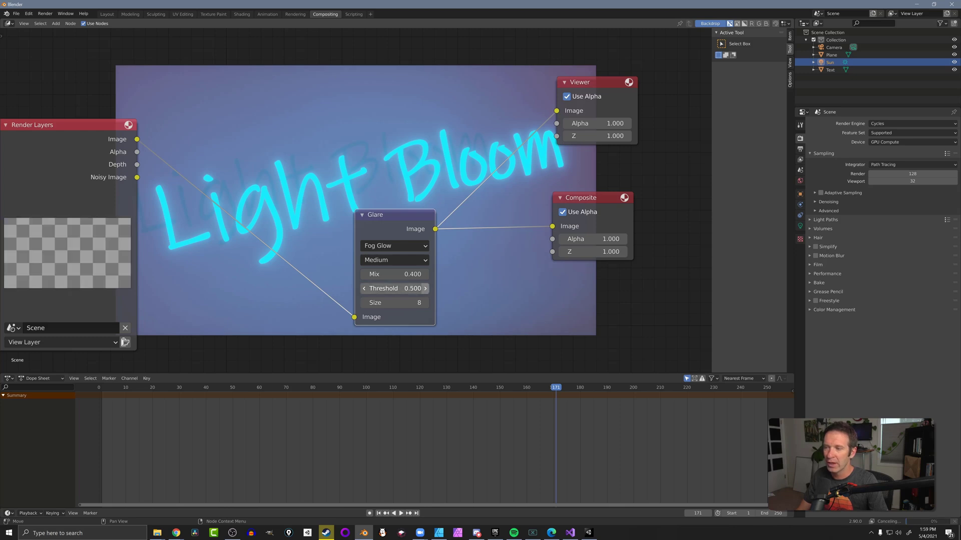
type("1.3")
key("Return")
left_click(426, 288)
left_click(425, 288)
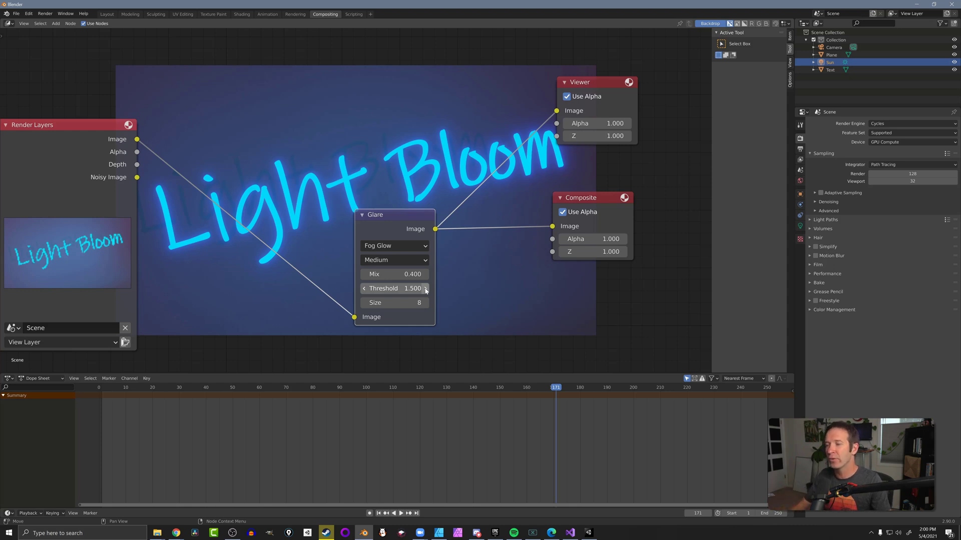
left_click(426, 288)
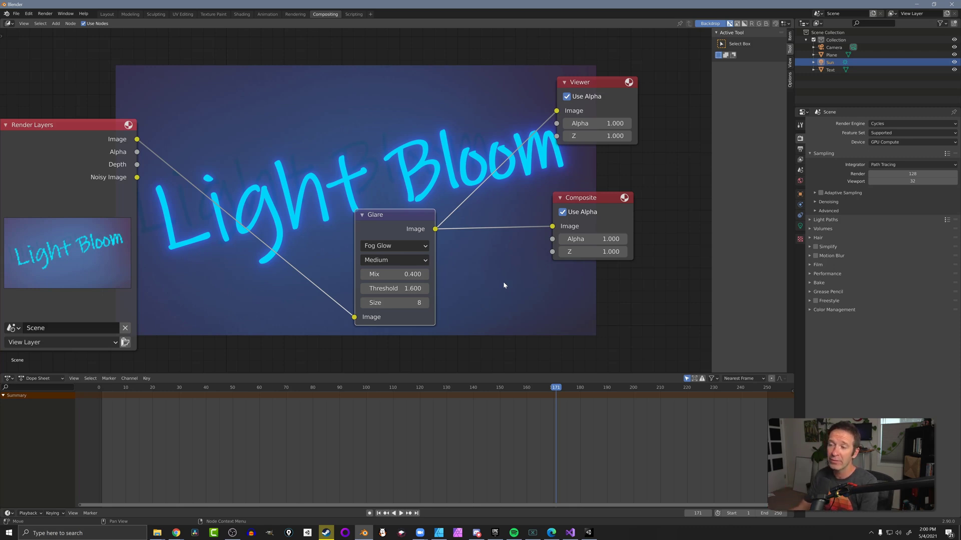
Step: Render the current frame with F12 to view the glowing Light Bloom text
key("F12")
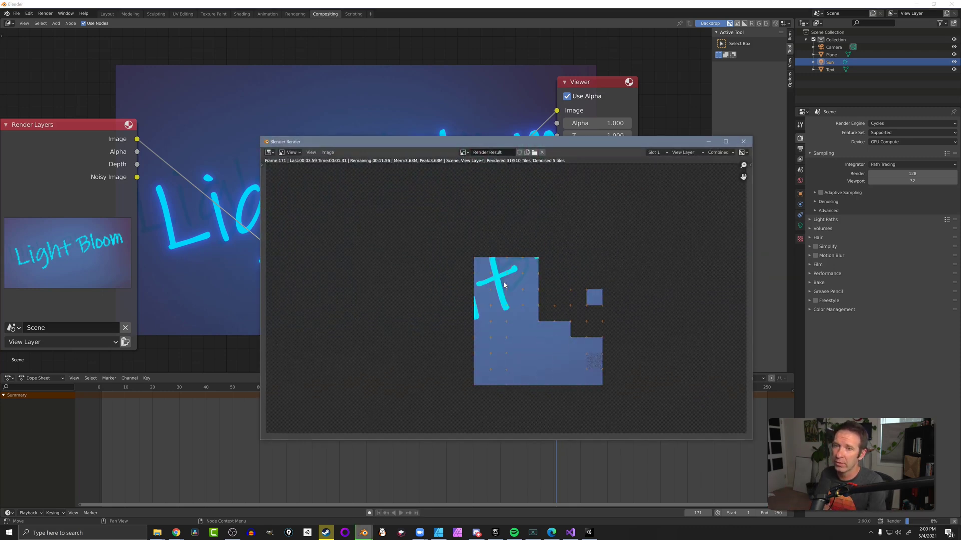